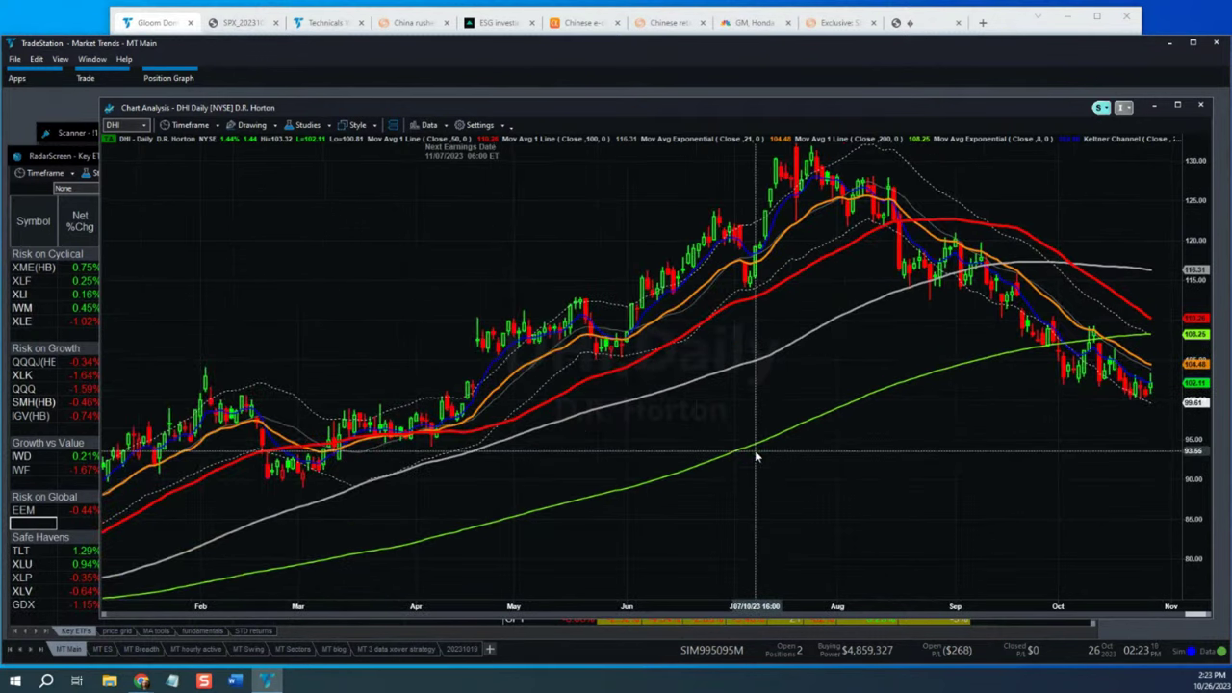
# Draw a trendline down across DHI's falling October highs
pyautogui.click(252, 125)
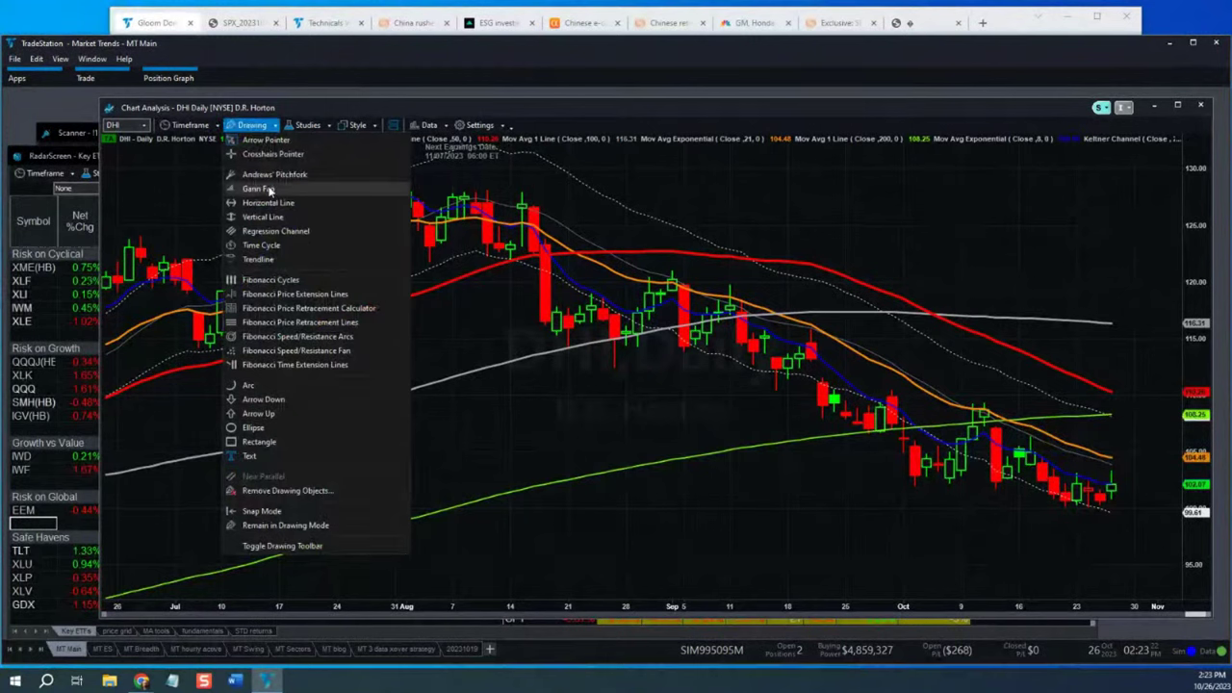
pyautogui.click(274, 254)
pyautogui.moveTo(984, 400); pyautogui.dragTo(1111, 474)
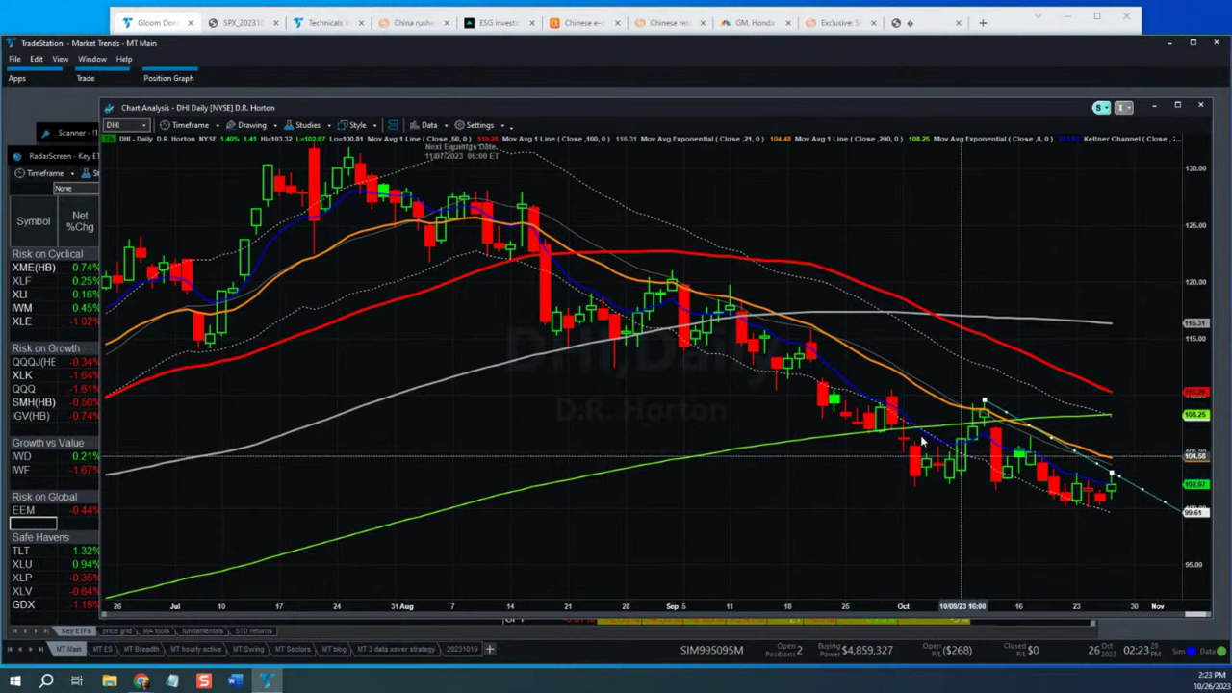
# Draw a second trendline along the October lows, converging with the first, and select it
pyautogui.click(251, 125)
pyautogui.click(274, 256)
pyautogui.moveTo(916, 485)
pyautogui.mouseDown()
pyautogui.moveTo(1059, 529)
pyautogui.moveTo(1132, 507)
pyautogui.mouseUp()
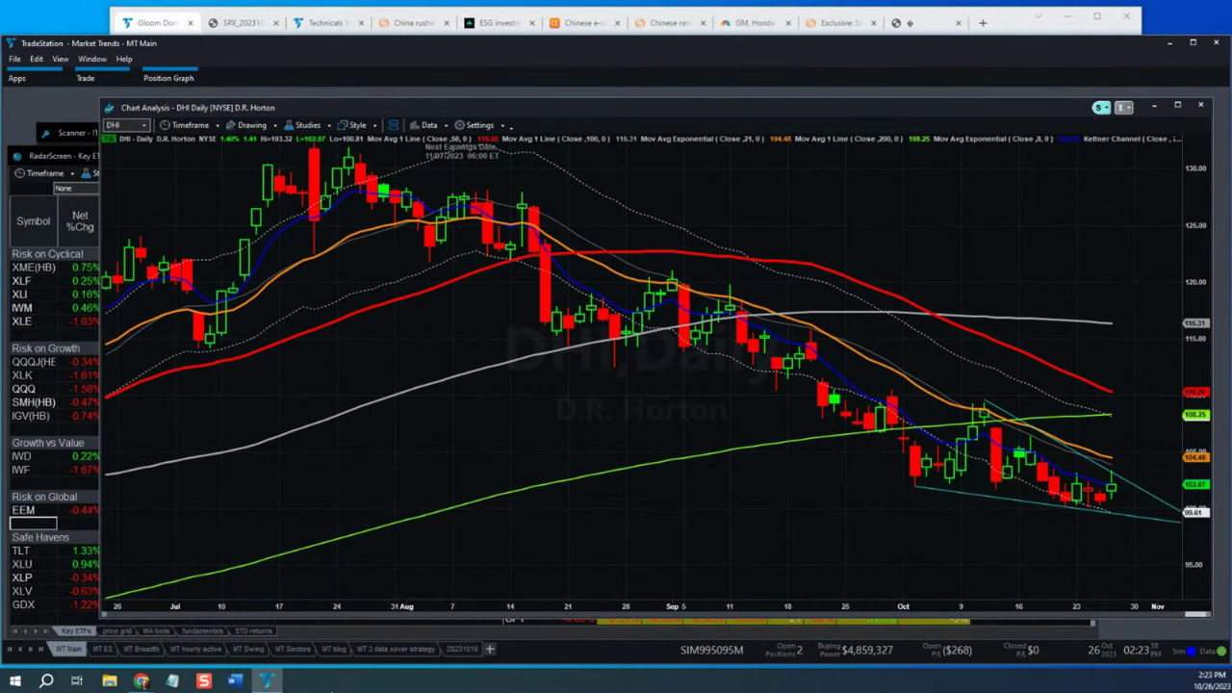
pyautogui.click(984, 403)
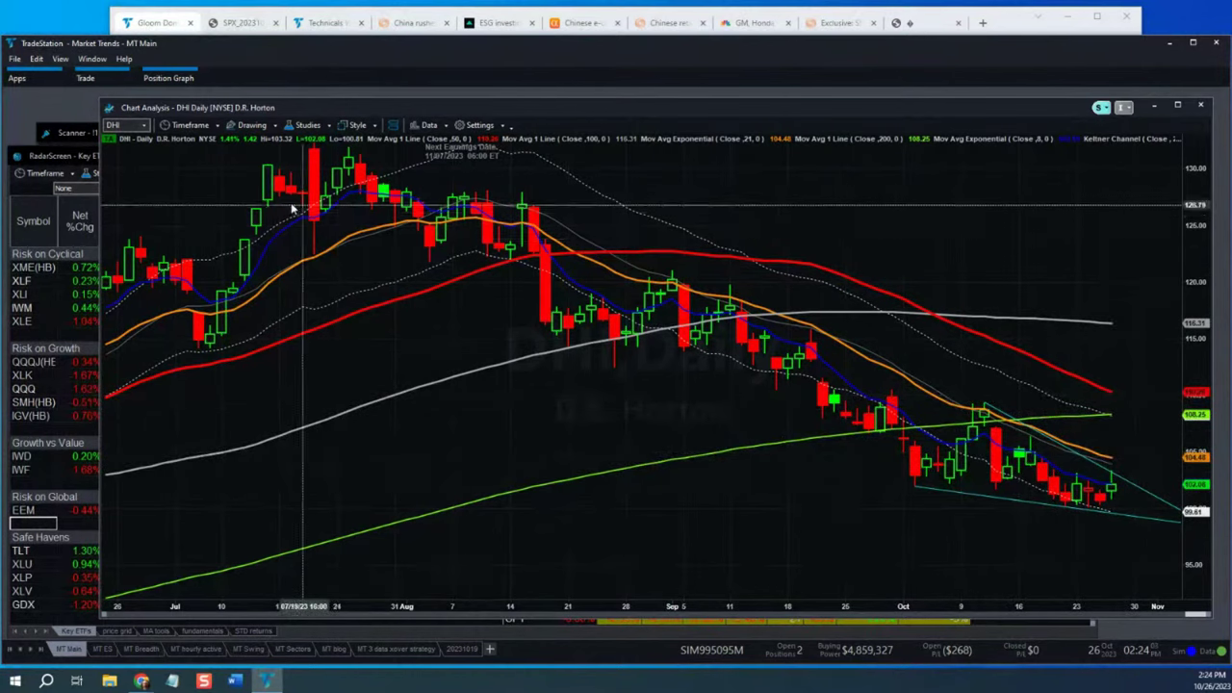
# Scroll and zoom out the DHI daily chart to show roughly February through November
pyautogui.scroll(-2, 581, 403)
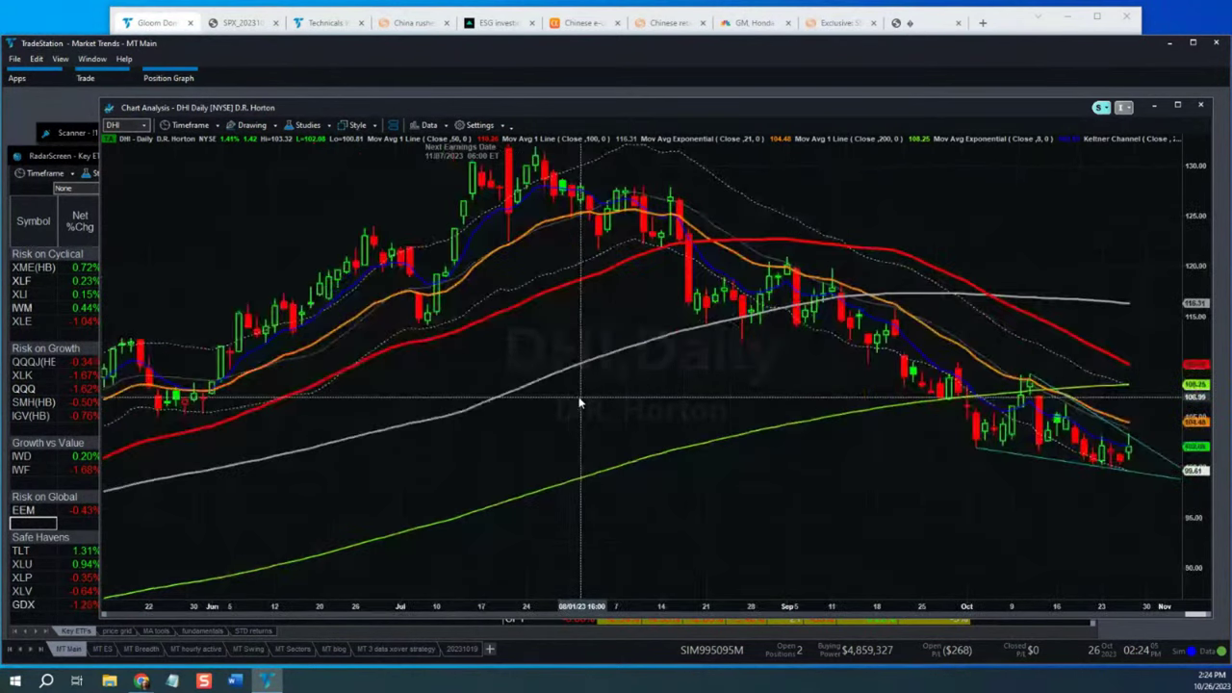
pyautogui.scroll(3, 581, 402)
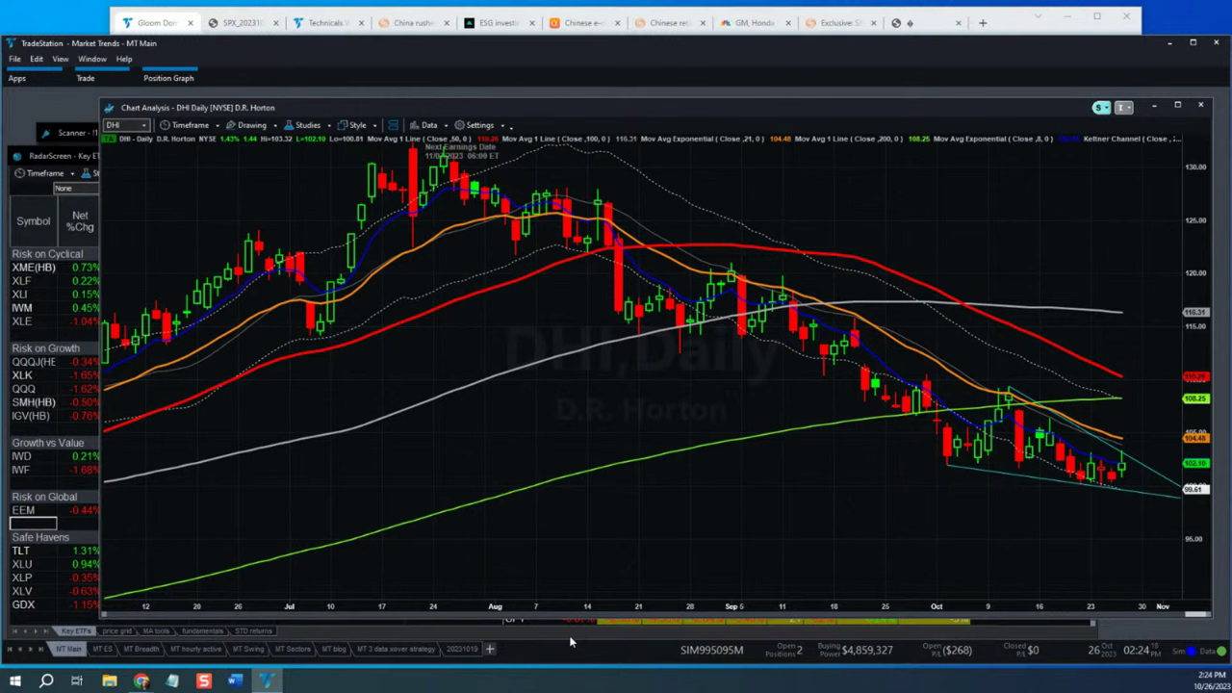
pyautogui.press('Down')
pyautogui.press('Down')
pyautogui.press('Down')
pyautogui.press('Down')
pyautogui.press('Down')
pyautogui.press('Down')
pyautogui.press('Down')
pyautogui.press('Down')
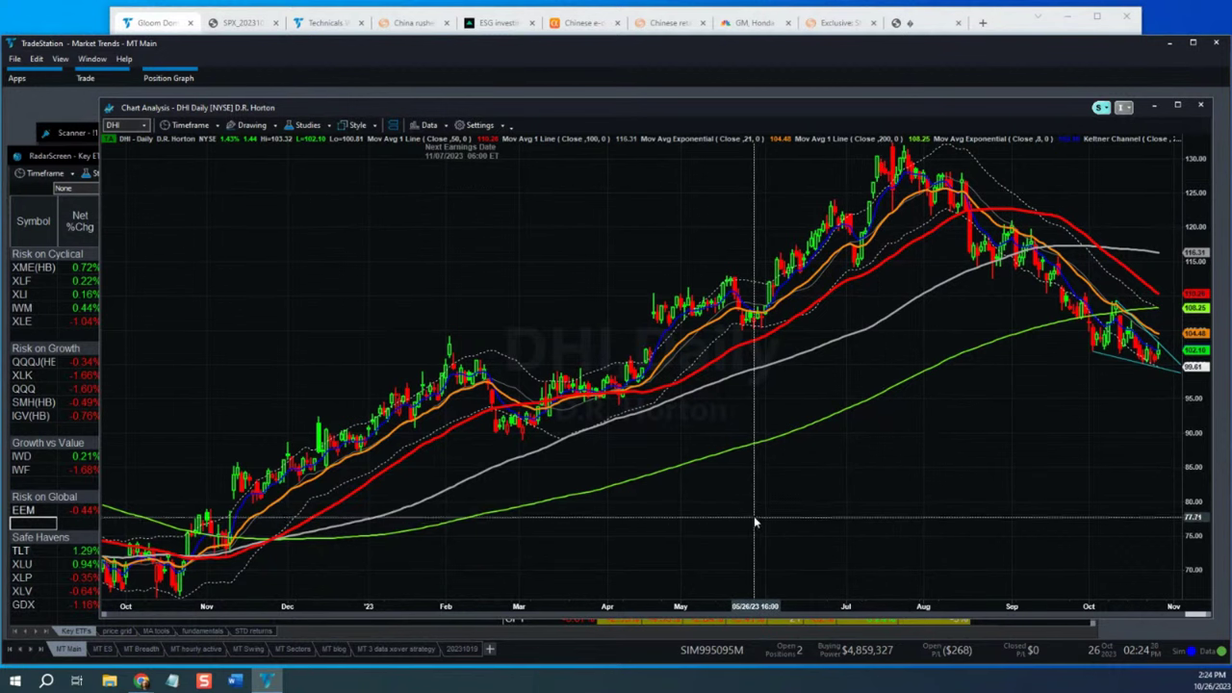
pyautogui.scroll(4, 753, 520)
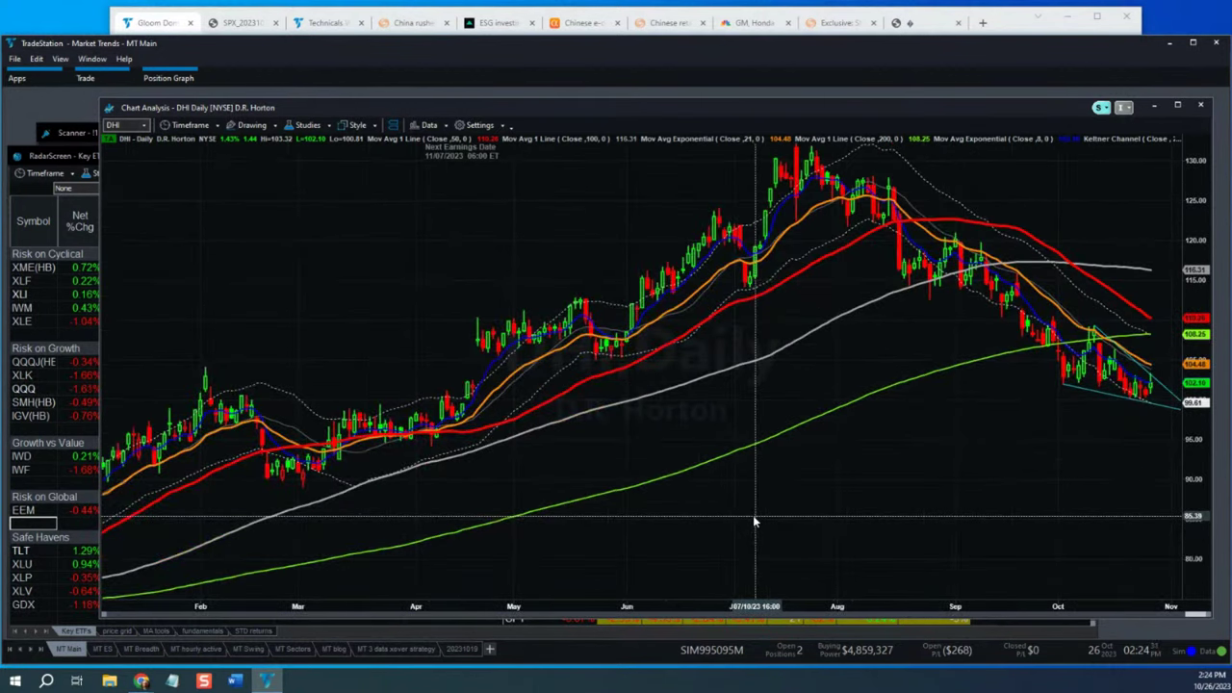
# Activate the Key ETFs RadarScreen, check SPY, QQQ, XLP and Industry ETFs, and sort YTD descending
pyautogui.click(25, 475)
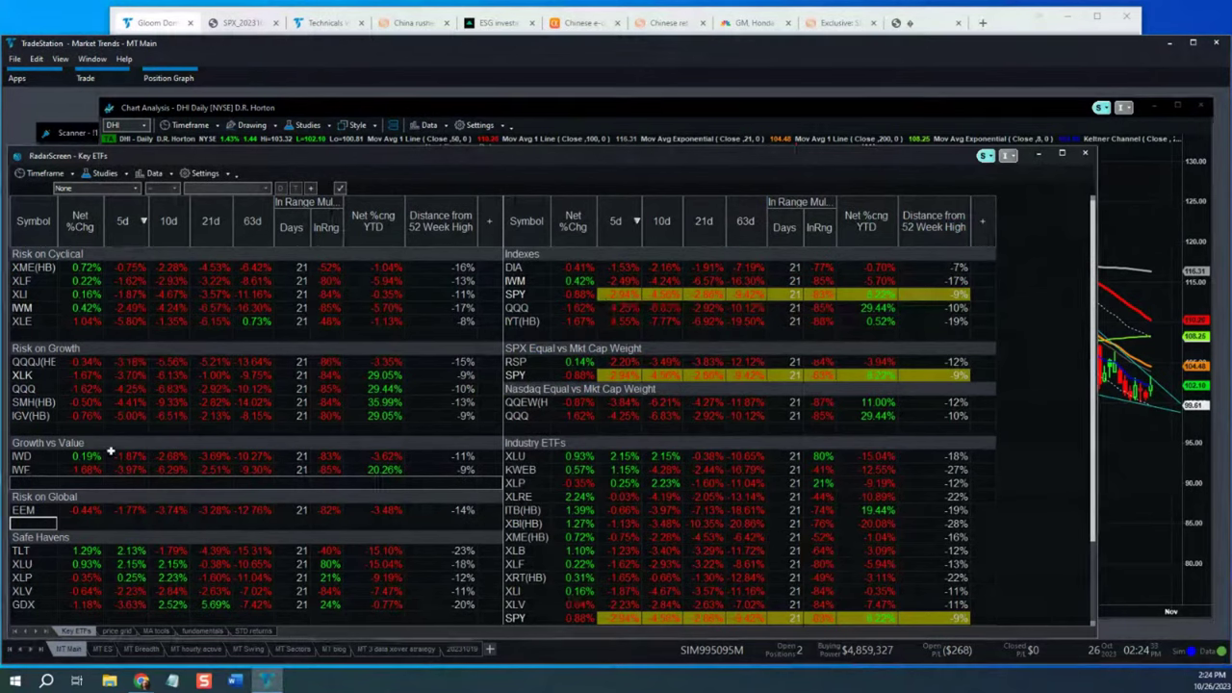
pyautogui.click(690, 294)
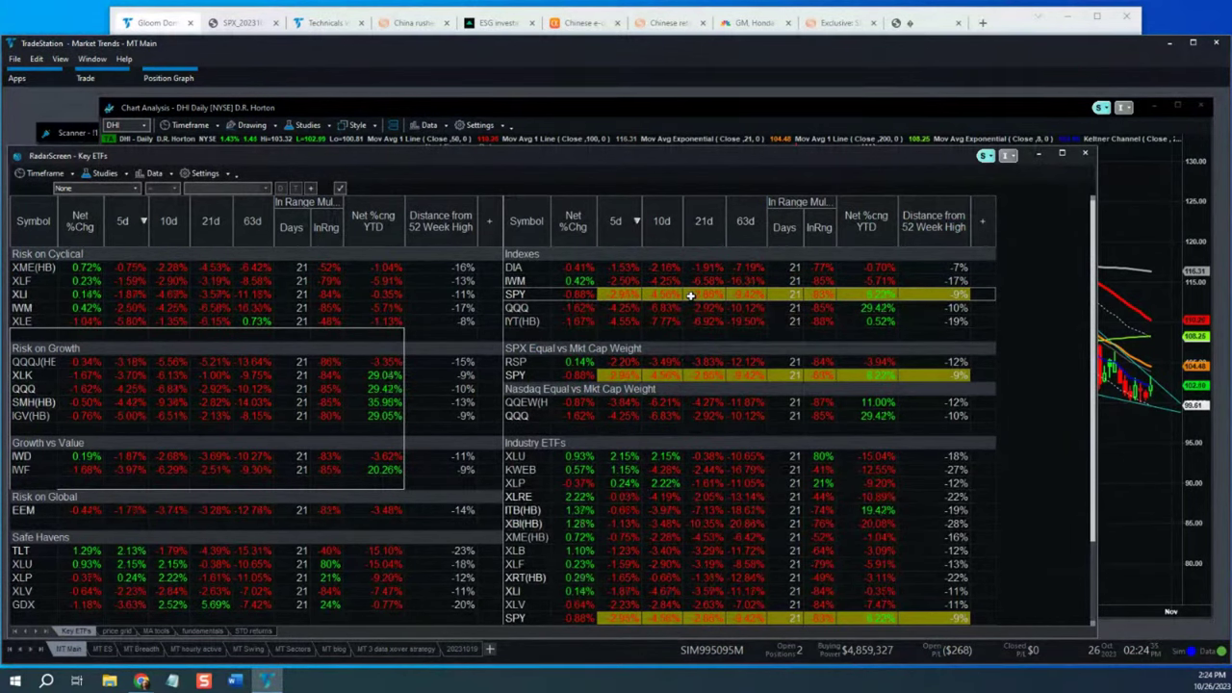
pyautogui.click(743, 309)
pyautogui.click(700, 481)
pyautogui.click(596, 439)
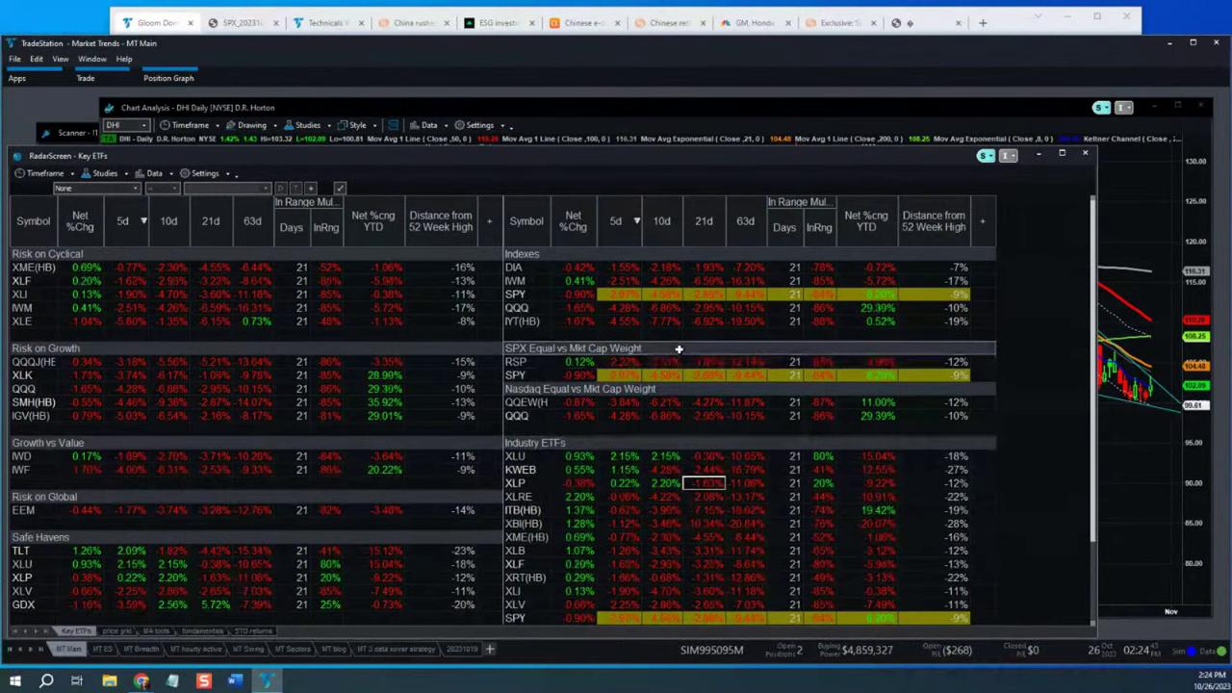
pyautogui.click(859, 237)
pyautogui.click(858, 237)
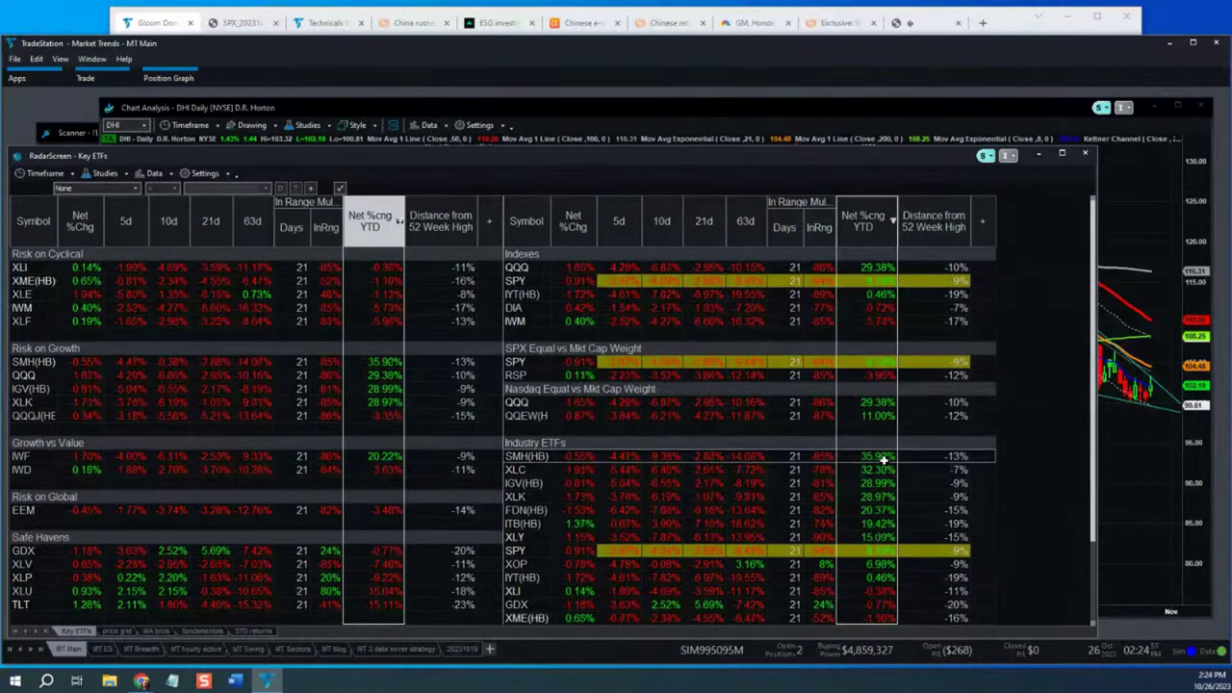
# Re-sort the RadarScreen by 63-day change, lowest first, and check ITB(HB)'s 63-day value
pyautogui.click(1097, 360)
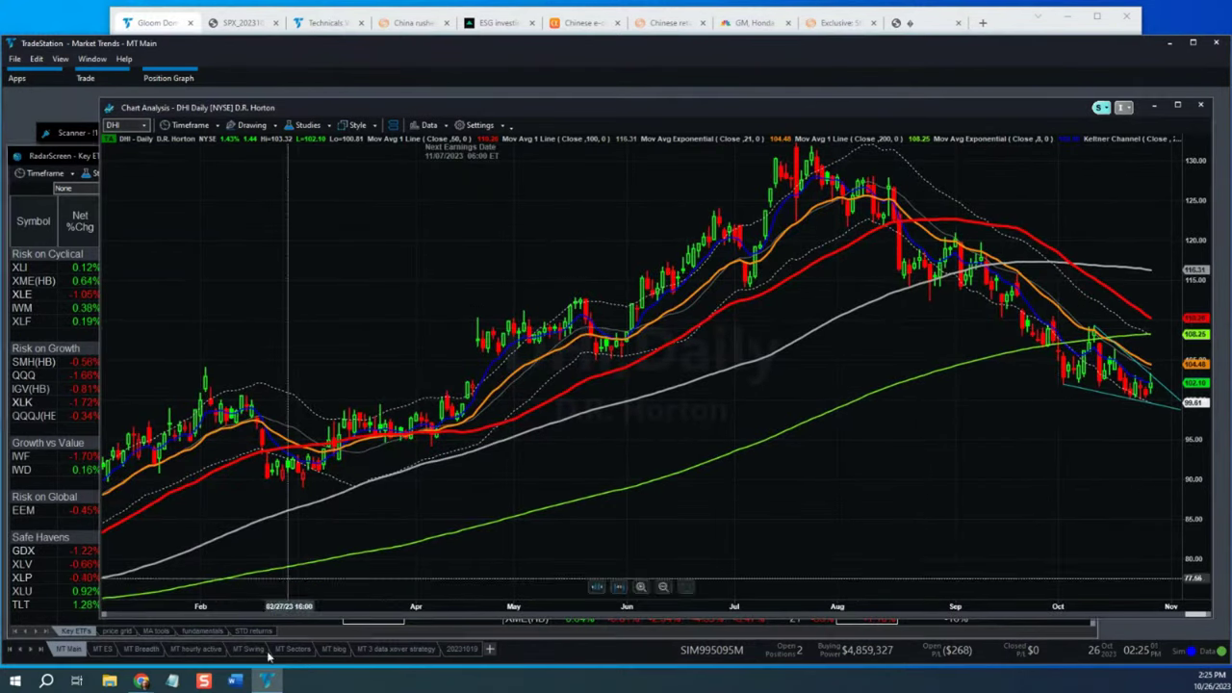
pyautogui.click(45, 524)
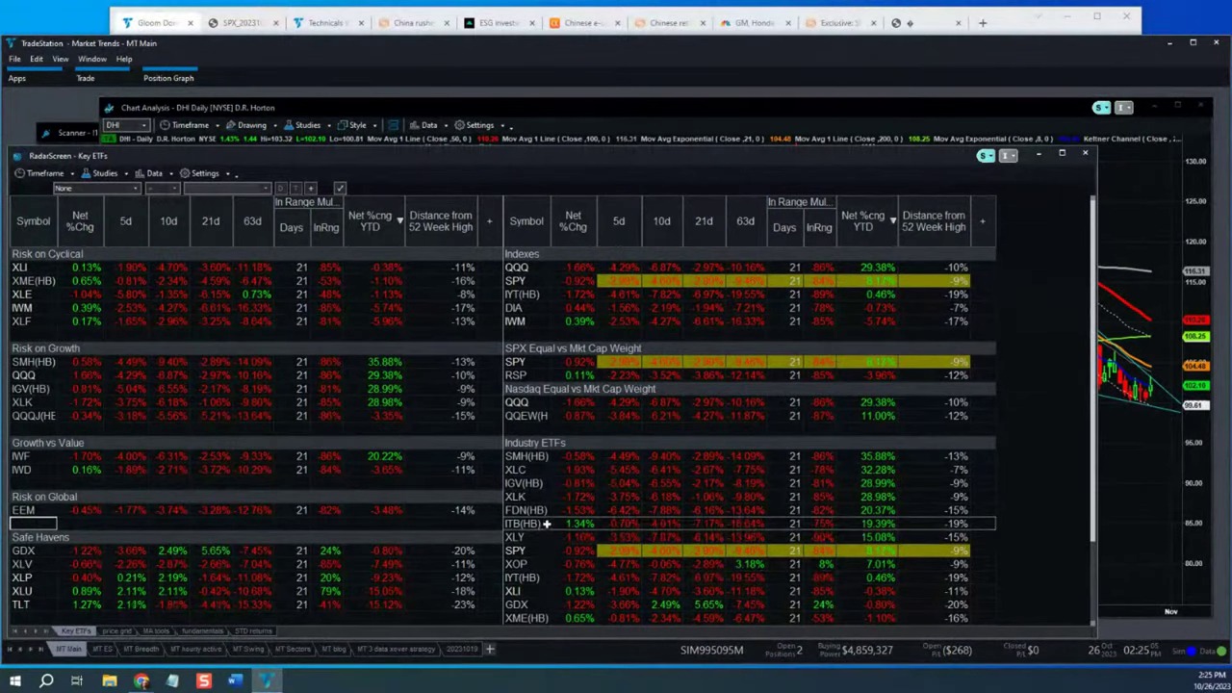
pyautogui.click(743, 223)
pyautogui.click(743, 223)
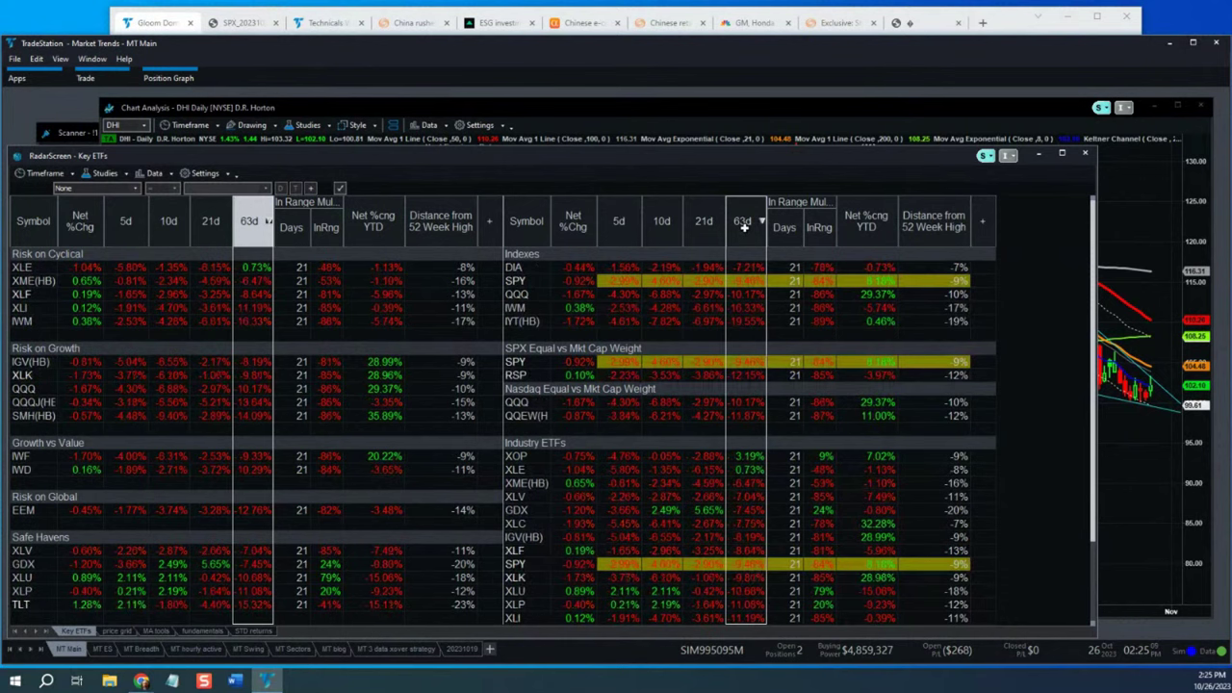
pyautogui.click(743, 223)
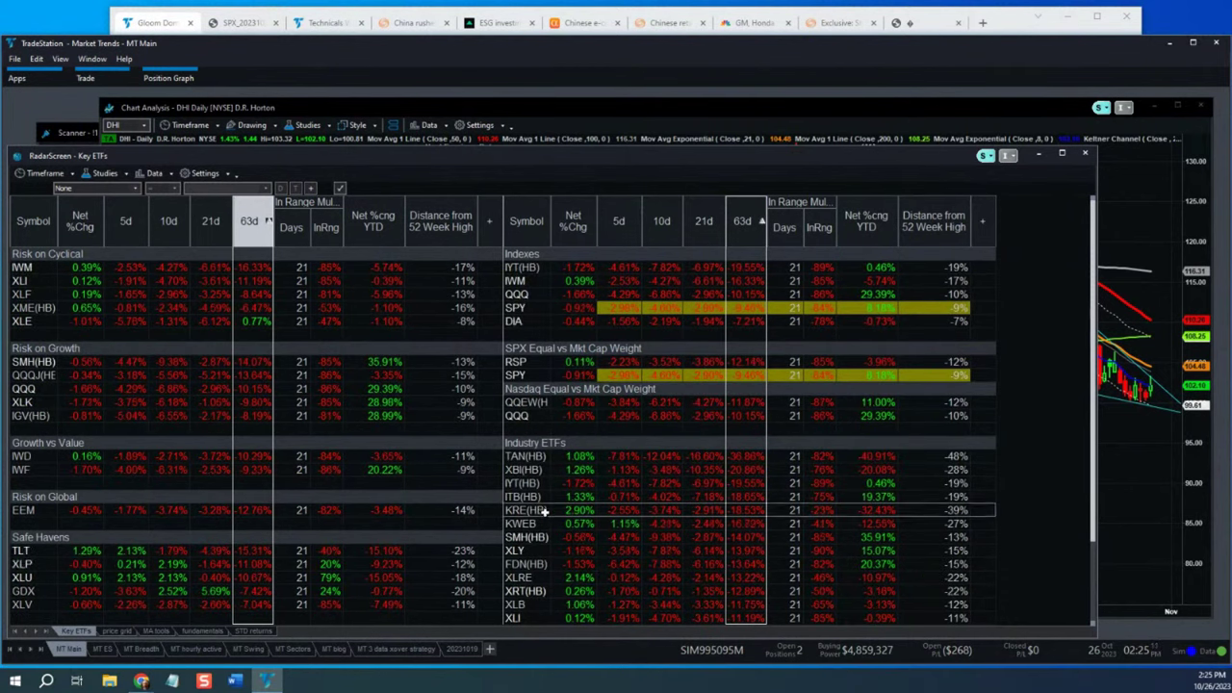
pyautogui.click(746, 498)
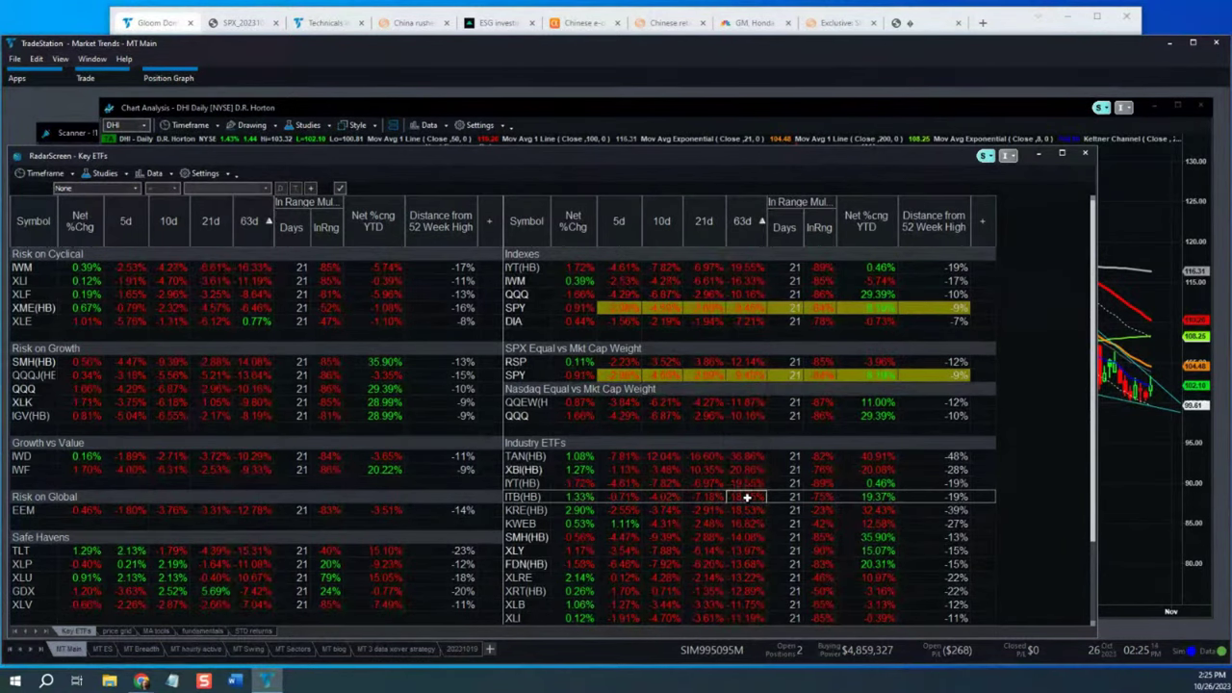
# Sort by YTD net change again and inspect the SPY and FDN(HB) rows
pyautogui.click(891, 224)
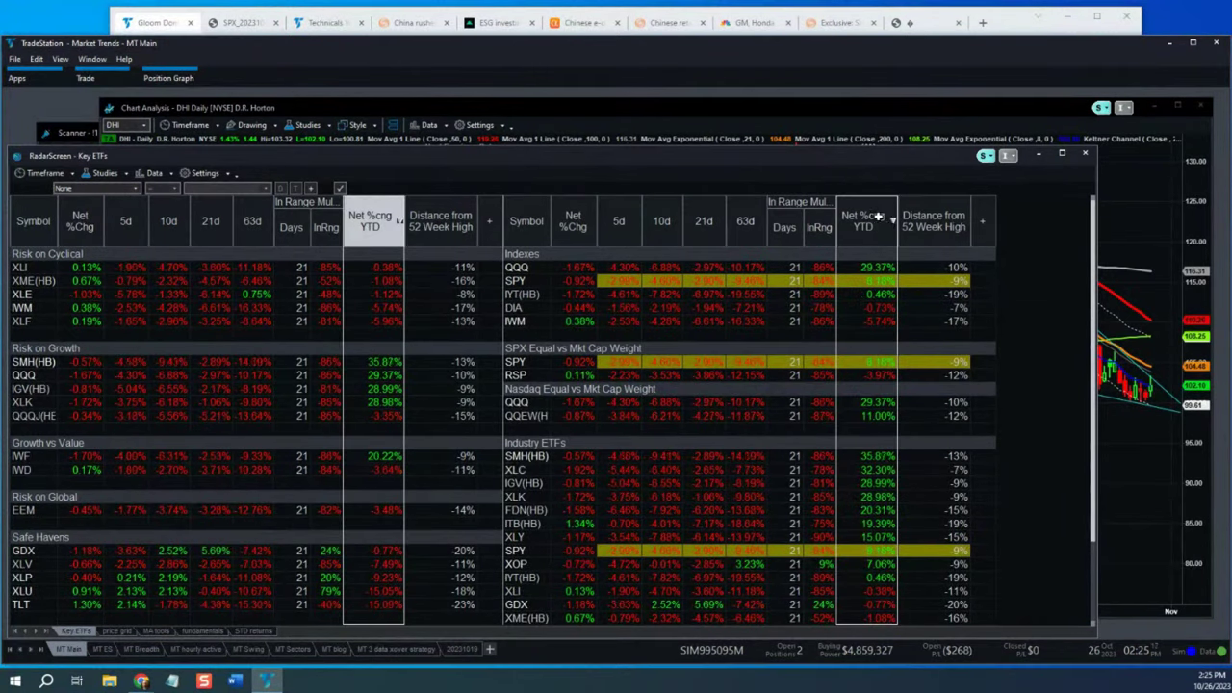
pyautogui.click(739, 551)
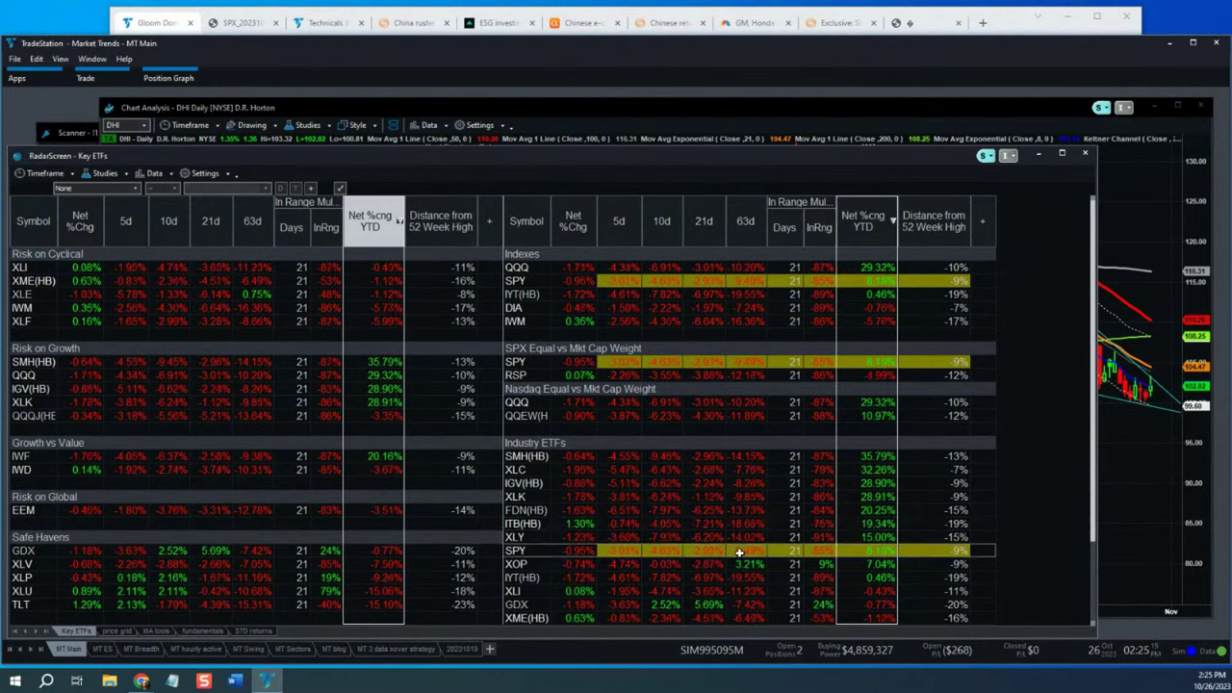
pyautogui.click(736, 512)
# Sort the RadarScreen lists by 5-day change, strongest first
pyautogui.click(742, 525)
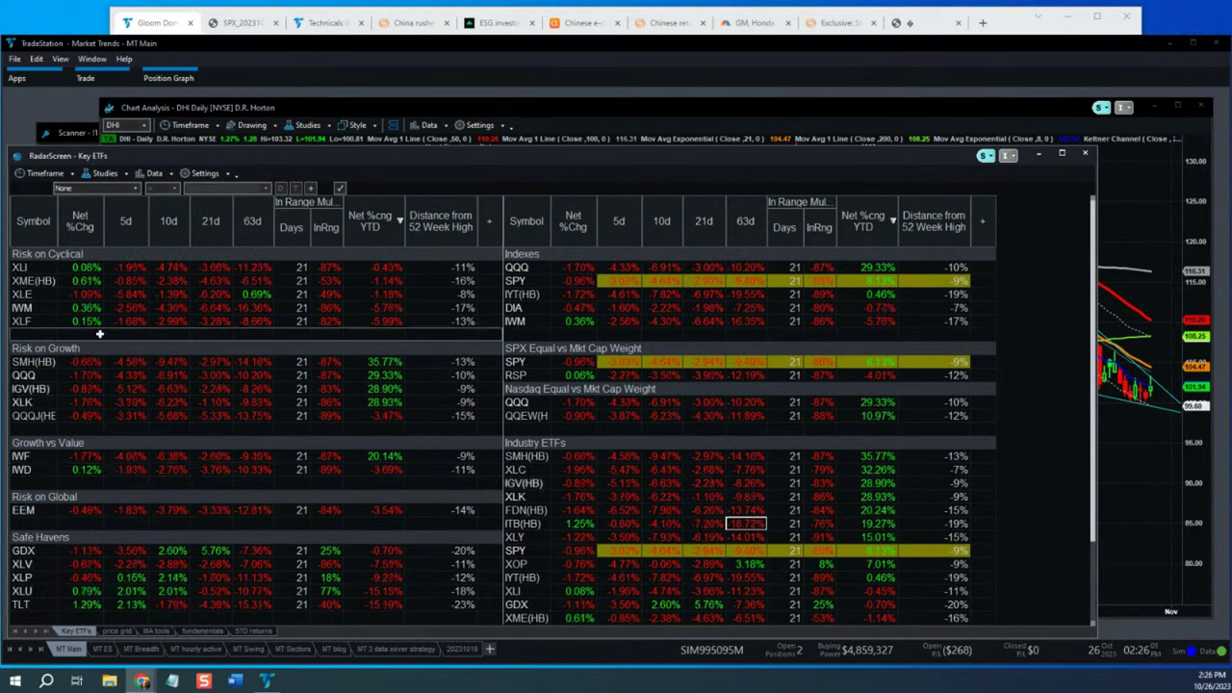
pyautogui.click(141, 224)
pyautogui.click(128, 222)
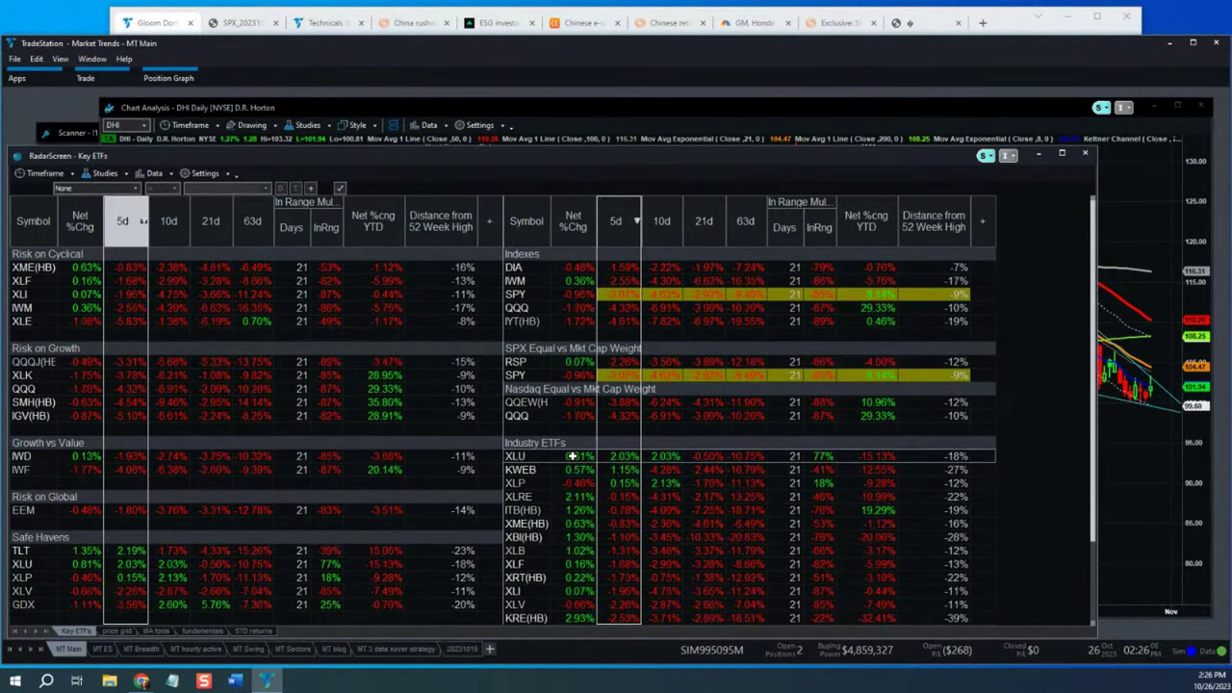
# Look up the KWEB, XLRE, XLU and XLP symbol rows
pyautogui.click(540, 471)
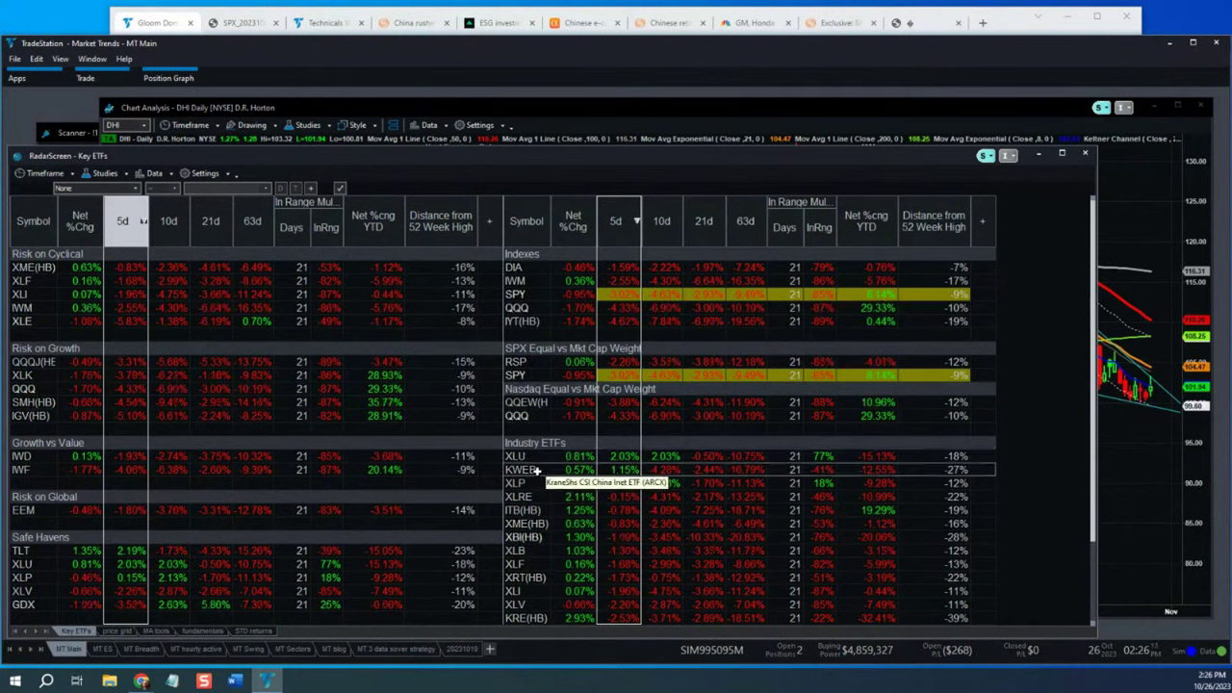
pyautogui.click(570, 496)
pyautogui.click(532, 453)
pyautogui.click(534, 482)
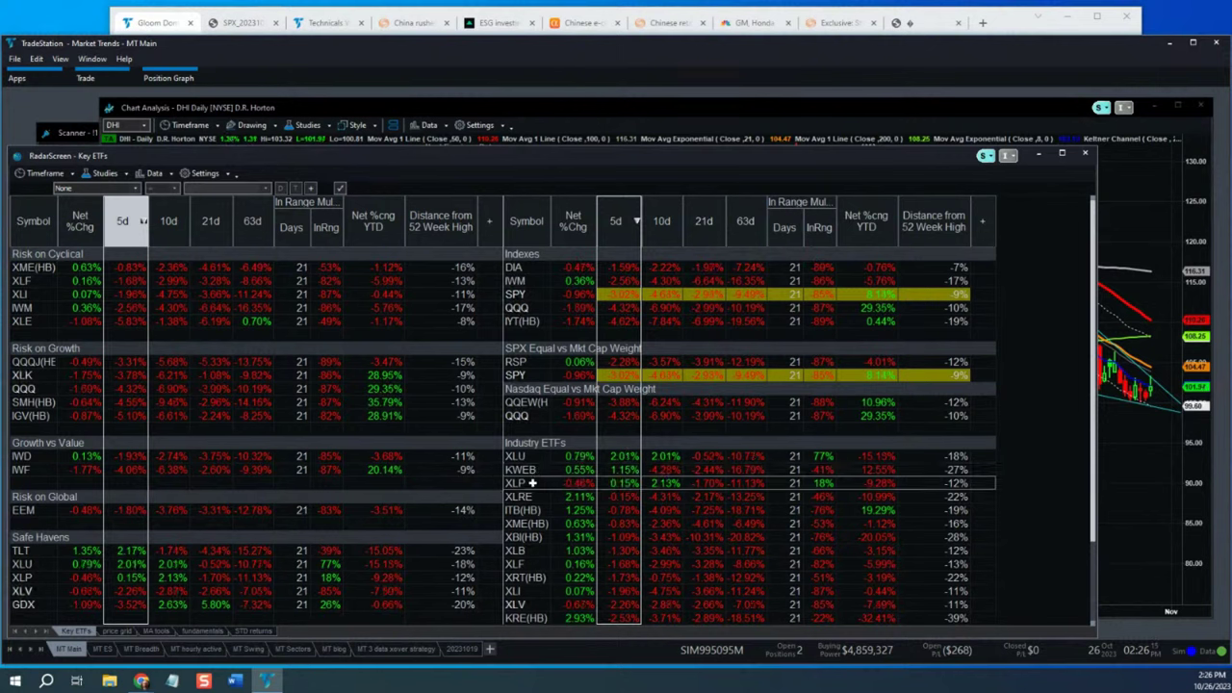
pyautogui.click(538, 495)
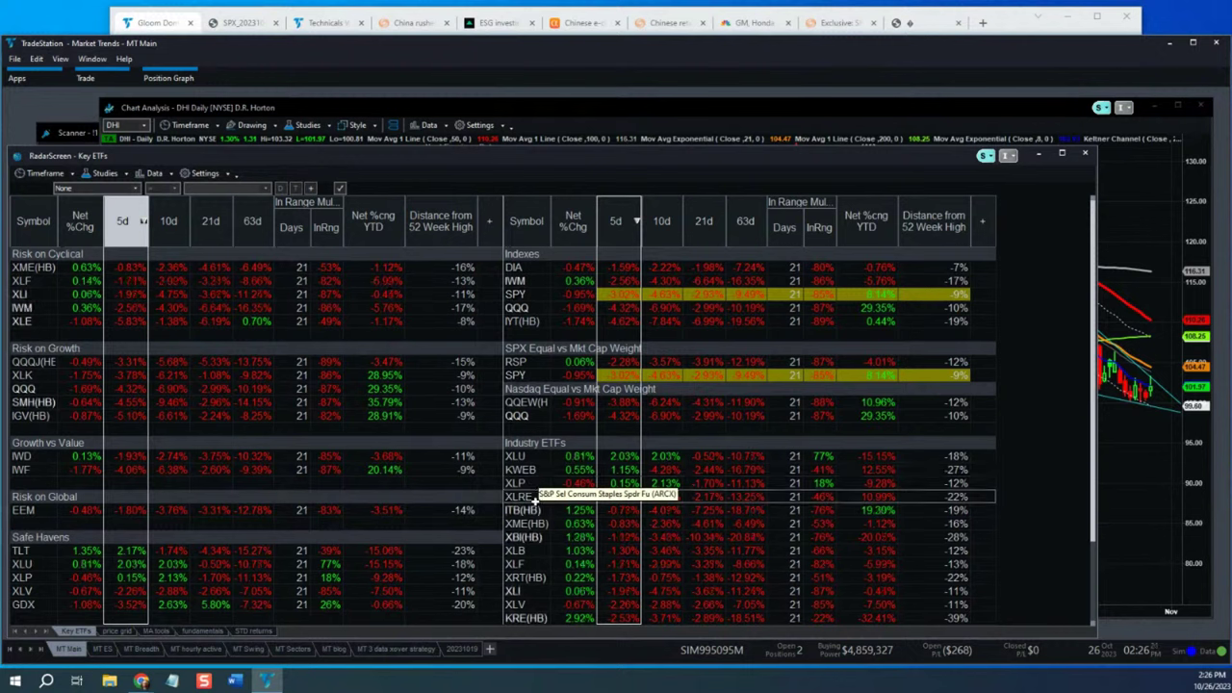